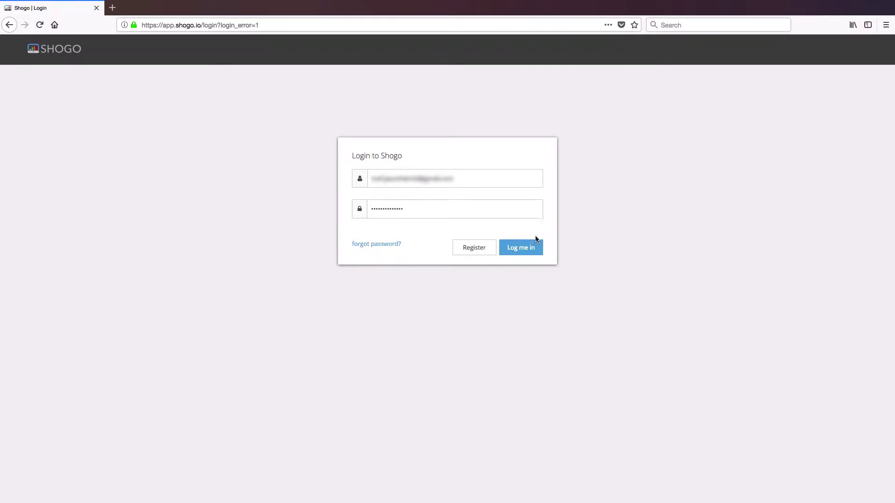
Log into Lightspeed Accounting (Shogo) with the account credentials
click(535, 244)
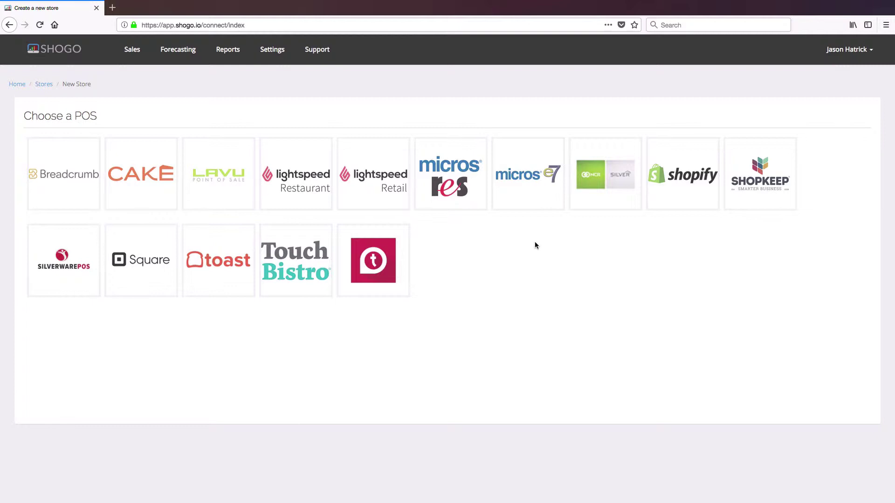
Choose Lightspeed Retail as the POS and sign into the Gameporium Retail account
click(390, 178)
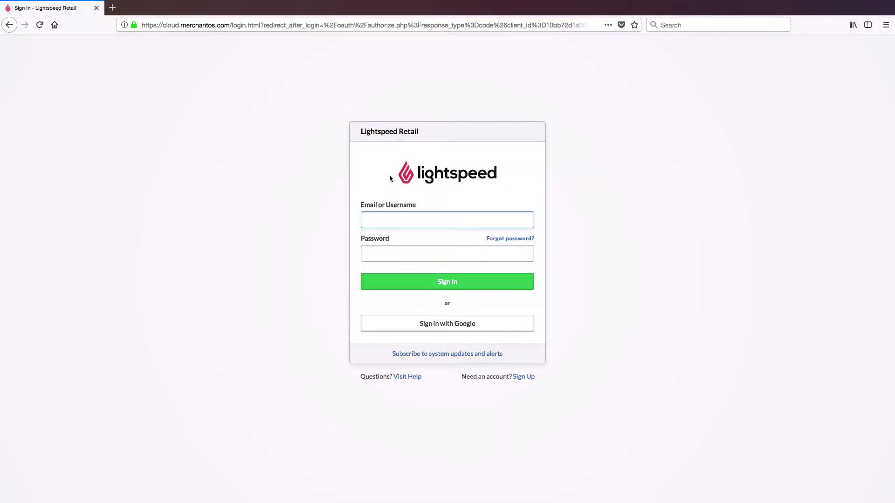
text([blurred username])
key(Tab)
text(******)
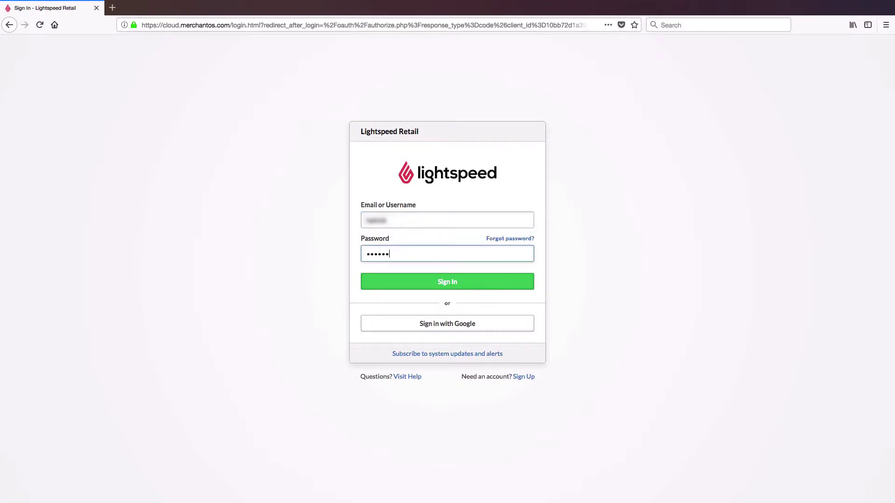
click(473, 283)
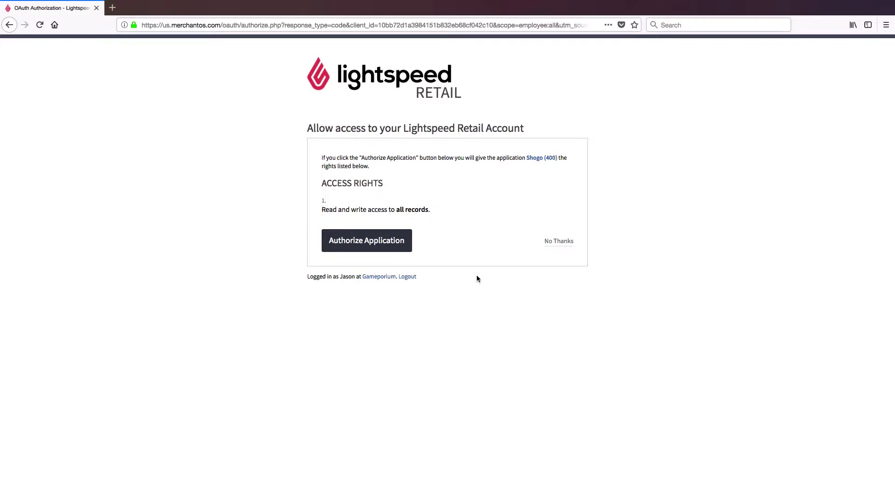
Authorize Shogo's access to the Lightspeed Retail account and return to Store Accounting
click(391, 248)
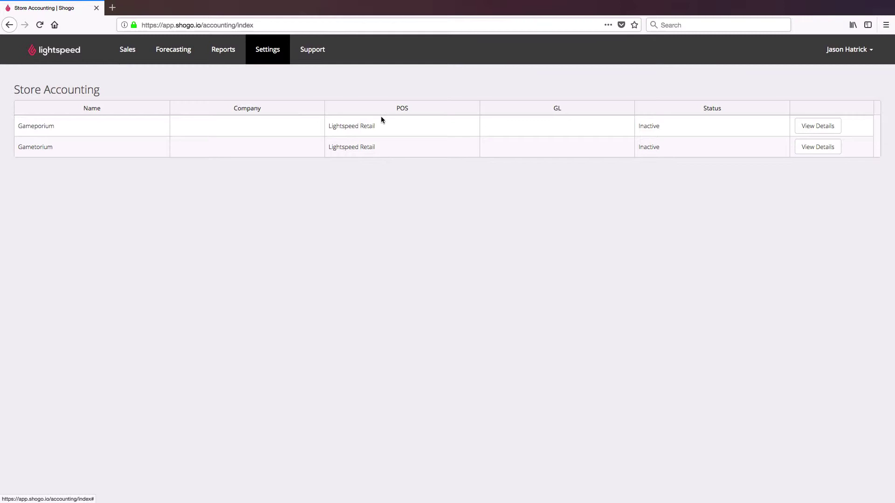
Start connecting Gameporium to Xero from its accounting details
click(818, 126)
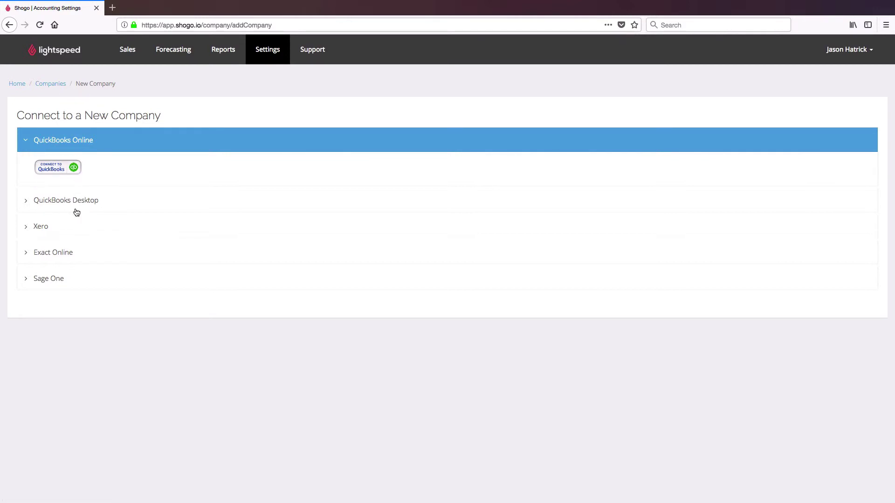
click(75, 228)
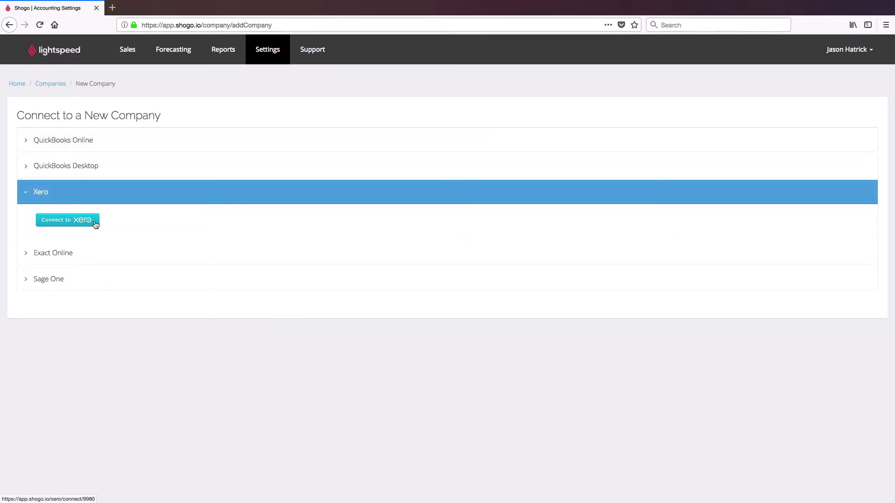
click(95, 222)
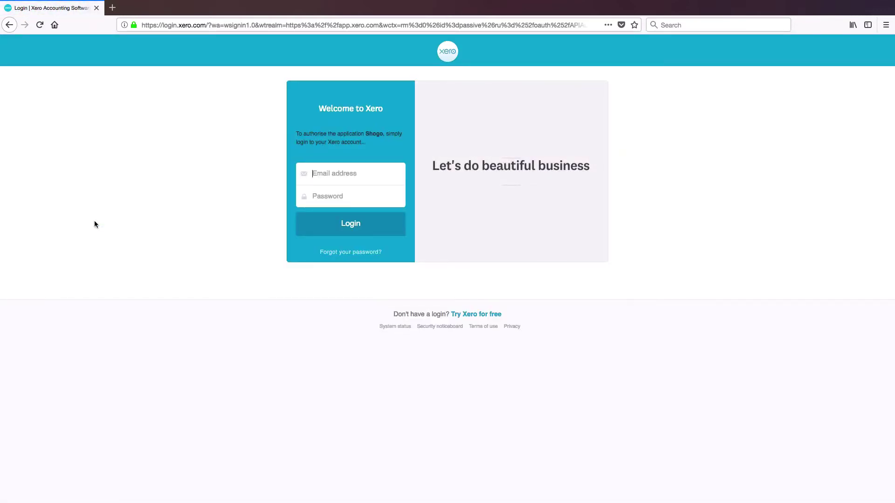
Log into Xero with the saved email and password, declining Firefox's save-login prompt
key(ctrl+v)
key(Tab)
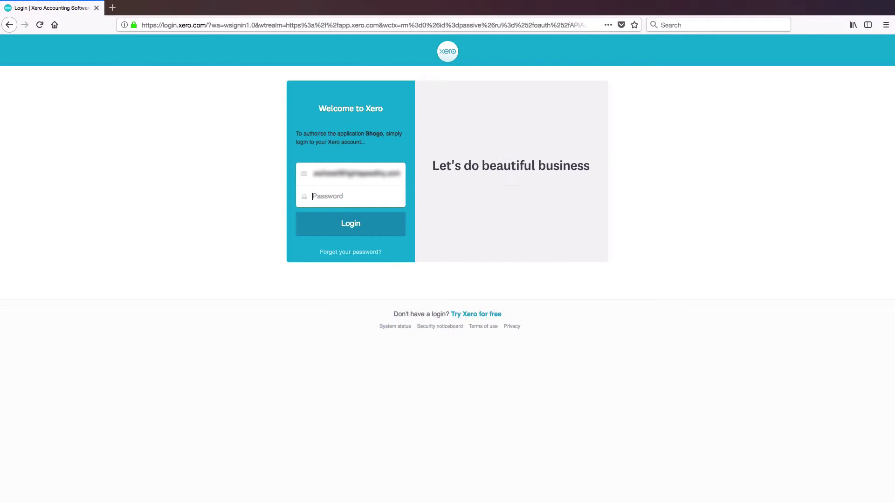
click(378, 224)
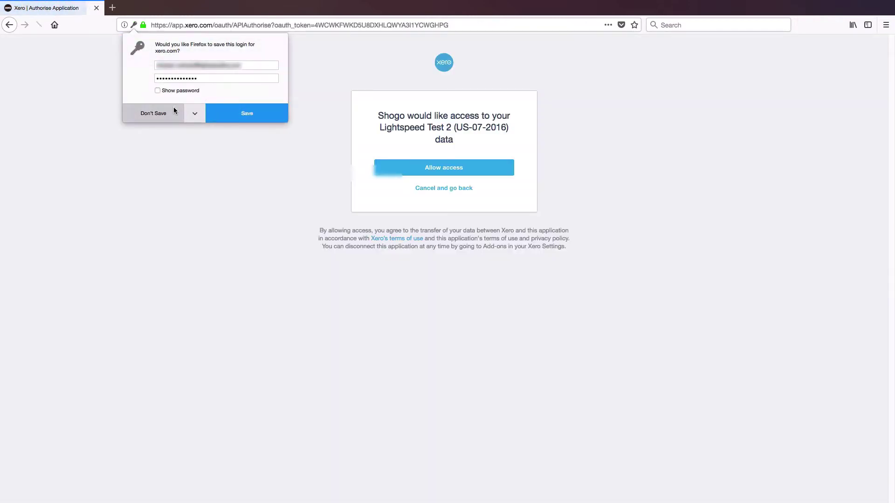
click(176, 112)
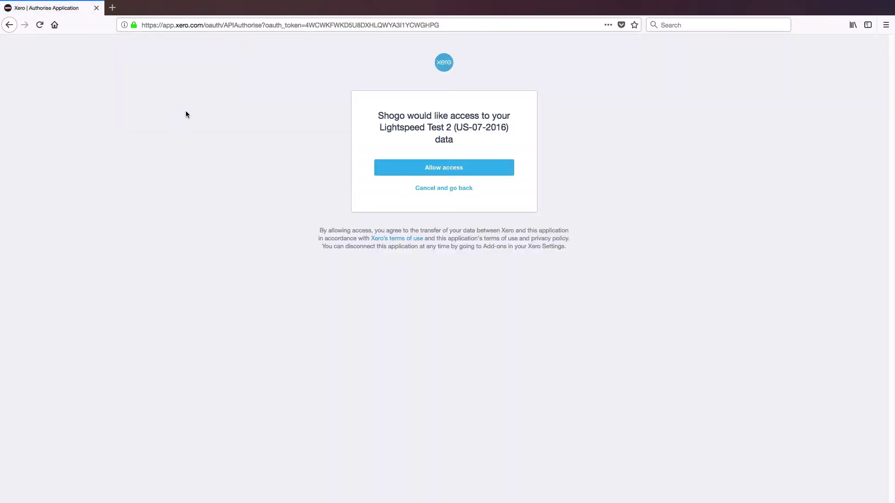
Allow Shogo access to the Lightspeed Test 2 data and return to the Store Accounting list
click(498, 167)
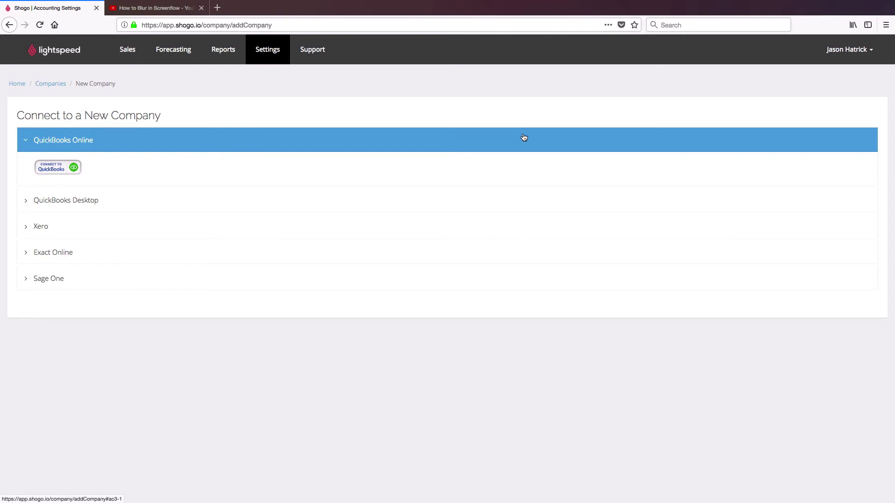
click(268, 53)
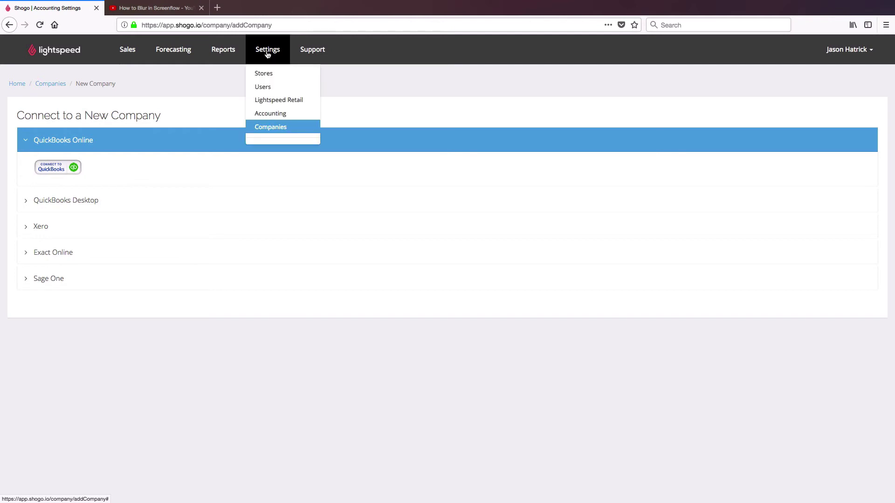
click(271, 114)
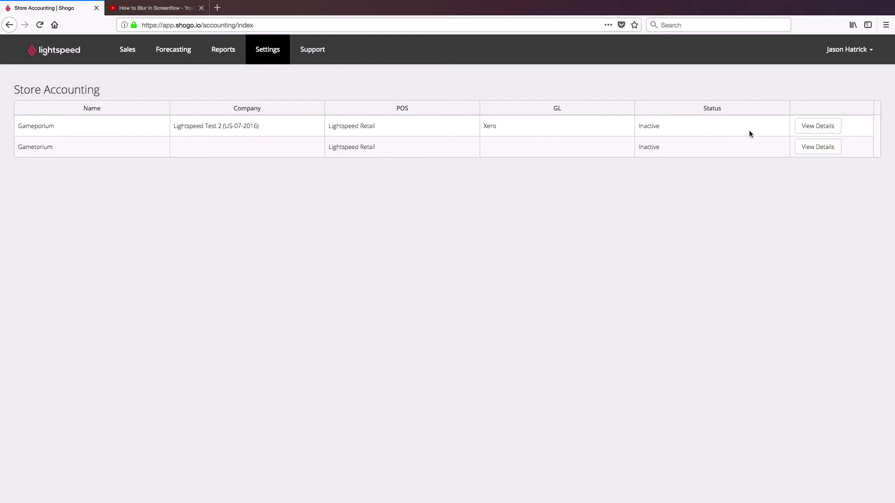
Step through Gameporium's General, Sales, Discounts, Other Charges, Payments and Preview settings panels
click(815, 127)
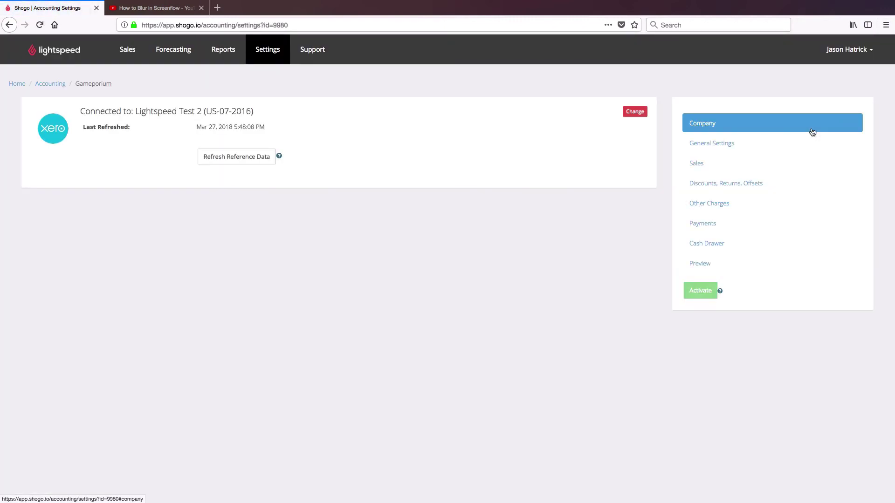
click(800, 143)
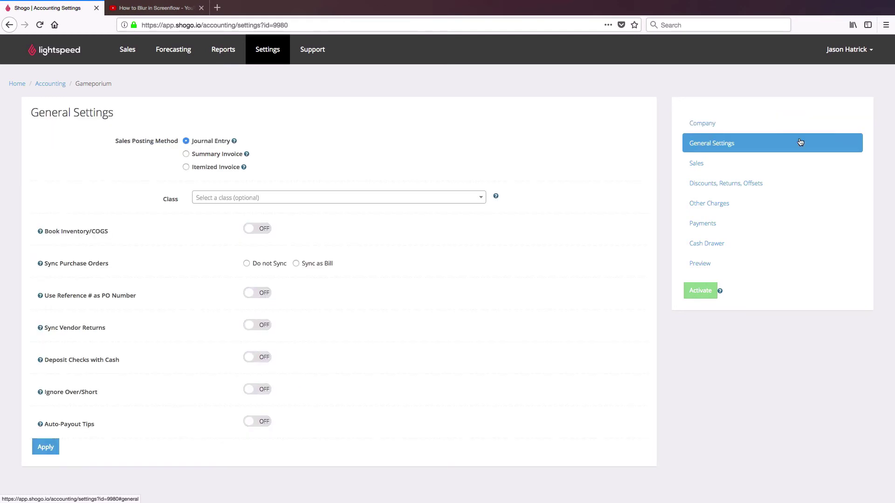
click(794, 162)
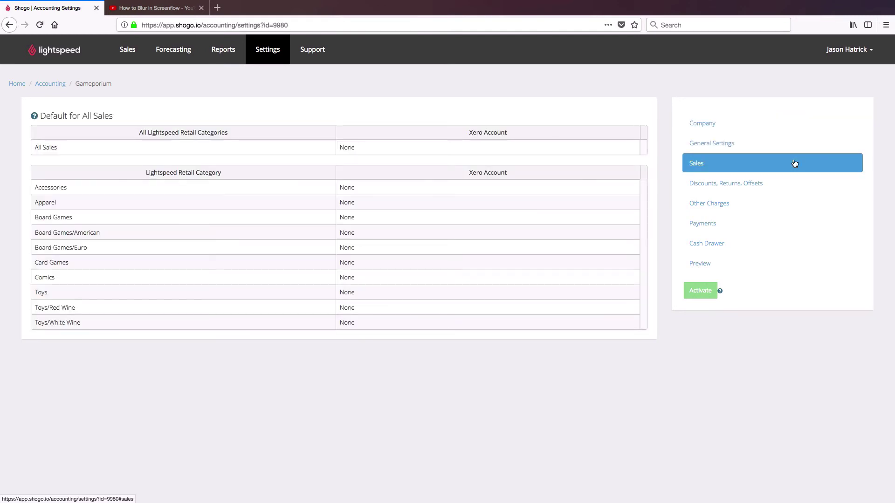
click(789, 182)
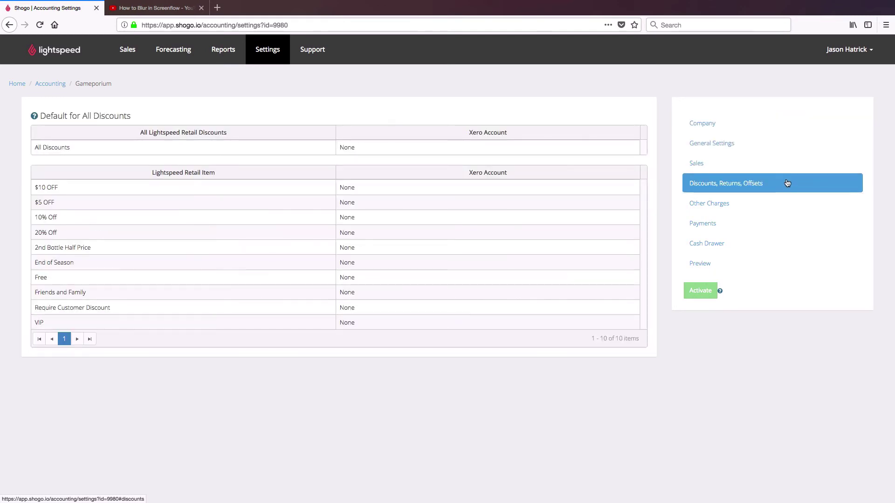
click(778, 203)
click(770, 224)
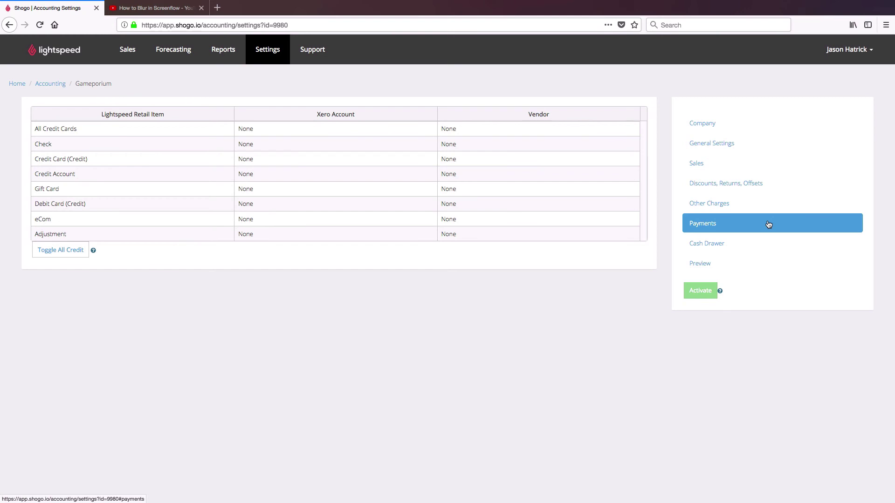
click(763, 262)
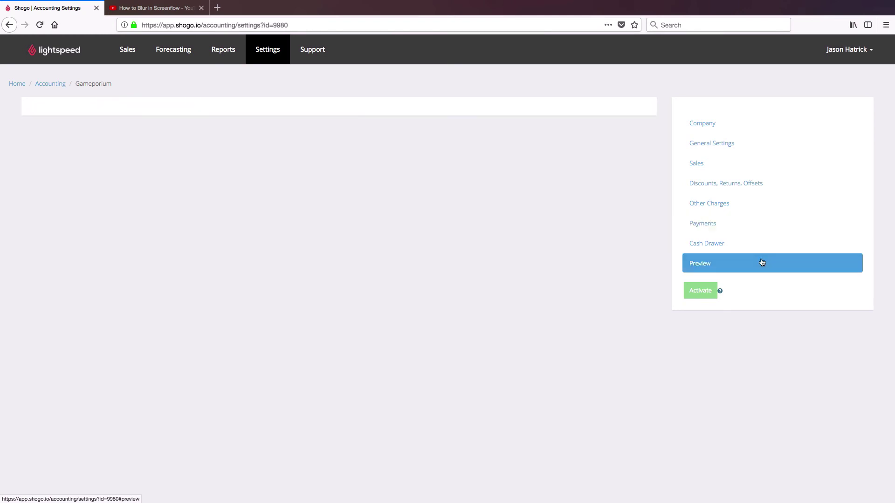